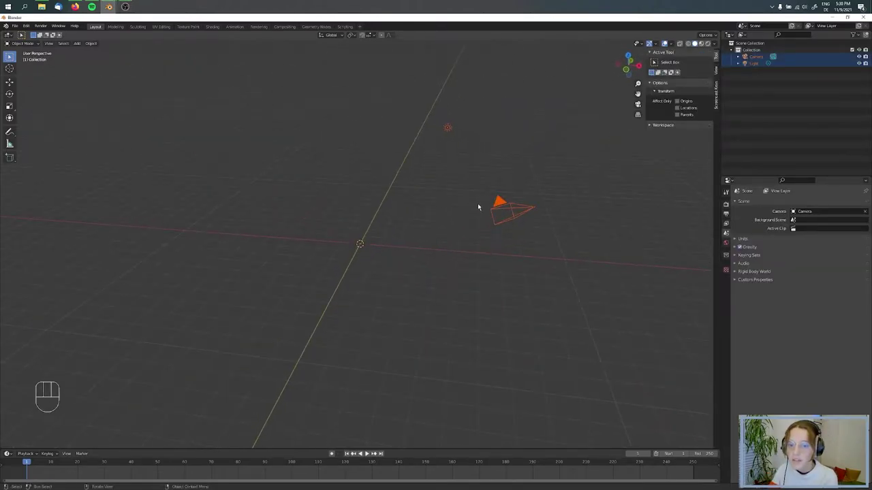
Add a torus mesh at the scene origin, then zoom in and look down on it
{"action": "middle_click_drag", "start_coordinate": [478, 207], "coordinate": [395, 214]}
{"action": "left_click", "coordinate": [395, 214]}
{"action": "key", "text": "shift+a"}
{"action": "mouse_move", "coordinate": [392, 214]}
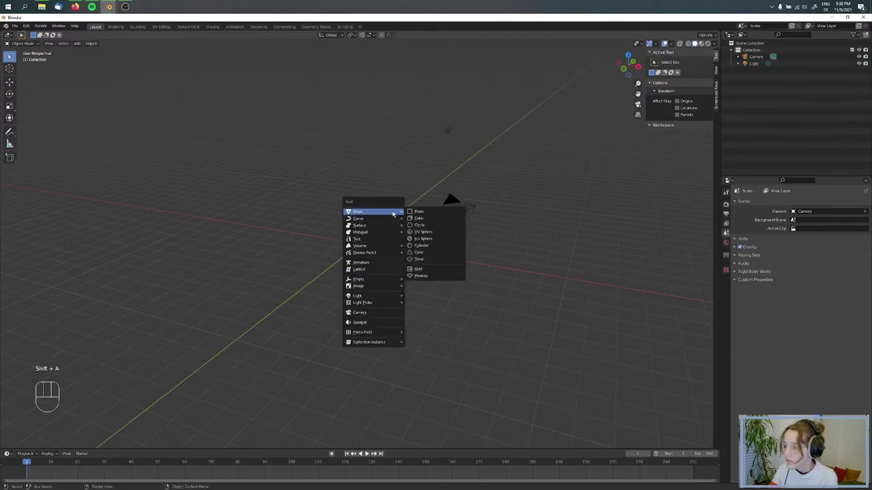
{"action": "left_click", "coordinate": [417, 259]}
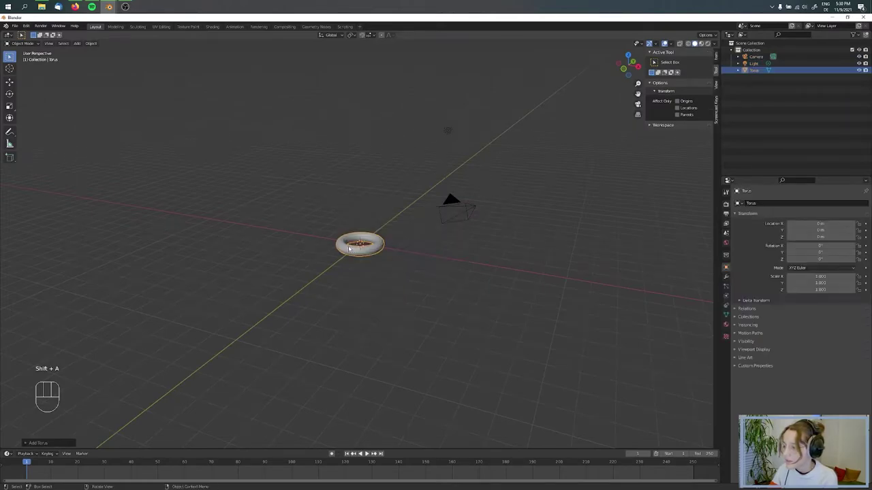
{"action": "scroll", "coordinate": [349, 248], "scroll_direction": "up", "scroll_amount": 8}
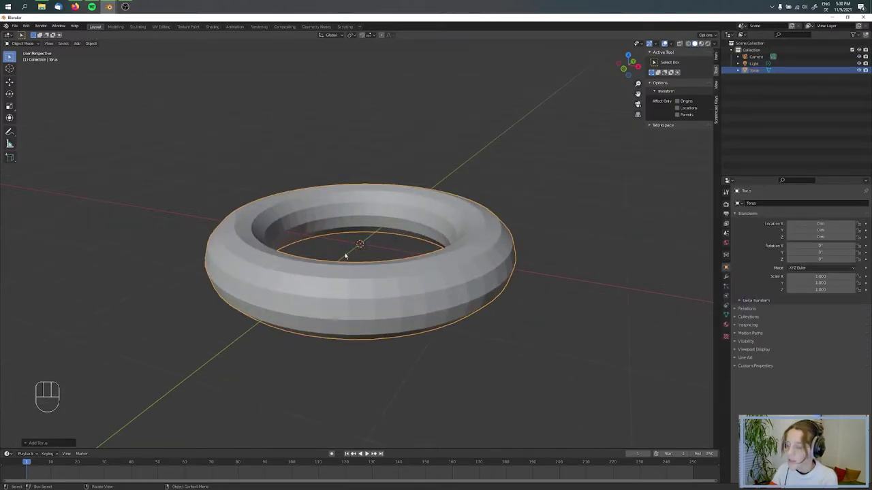
{"action": "middle_click_drag", "start_coordinate": [296, 211], "coordinate": [273, 248]}
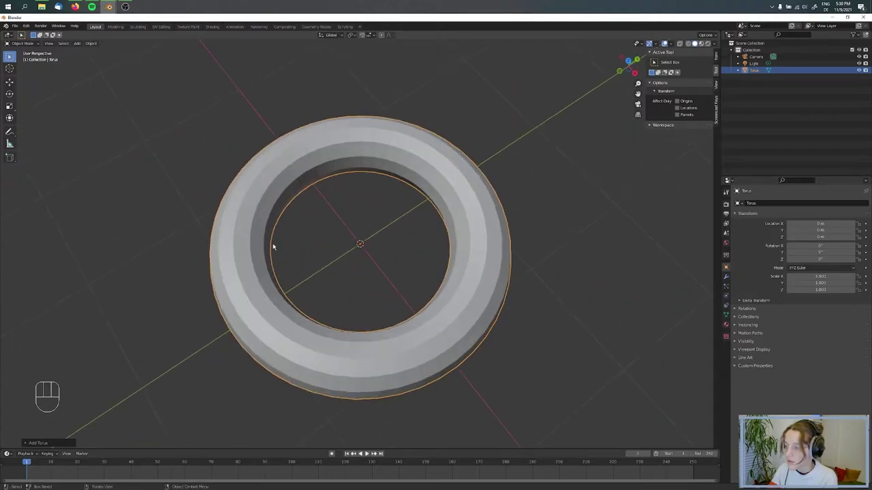
In Shading, give the torus a new material built from the five TexturesCom Tiles Plain2 1K maps
{"action": "left_click", "coordinate": [213, 27]}
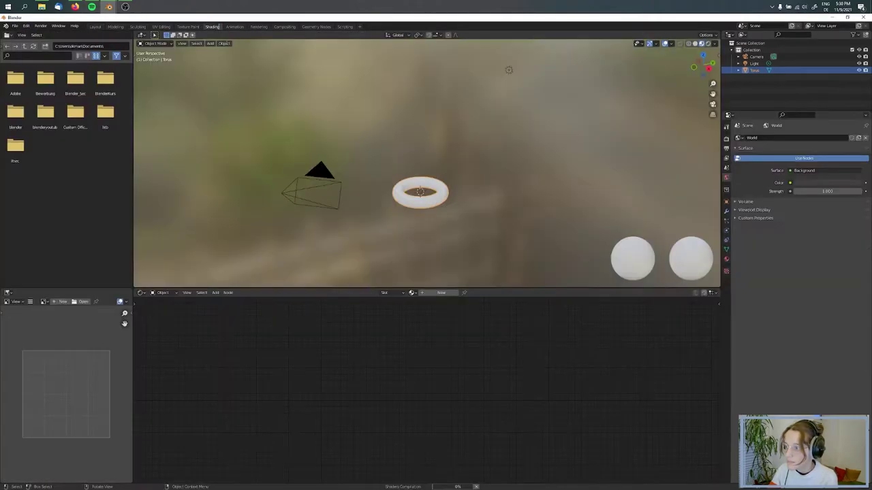
{"action": "left_click", "coordinate": [439, 292]}
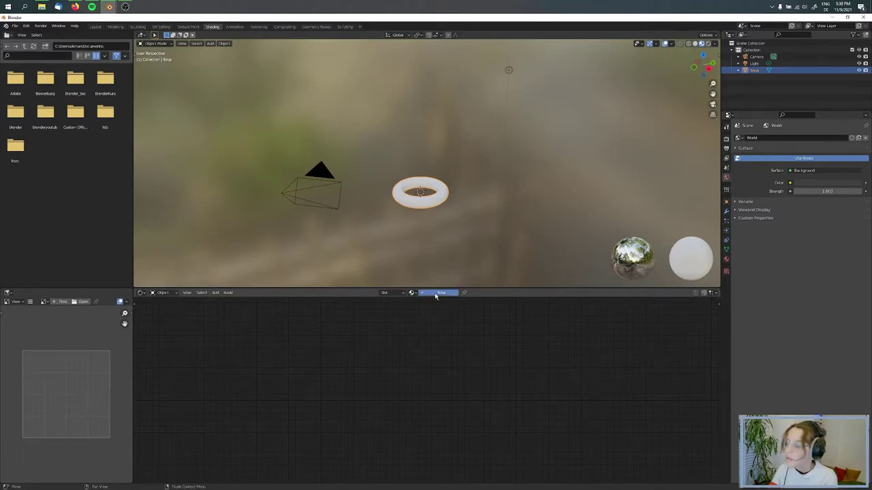
{"action": "key", "text": "ctrl+shift+t"}
{"action": "left_click", "coordinate": [380, 296]}
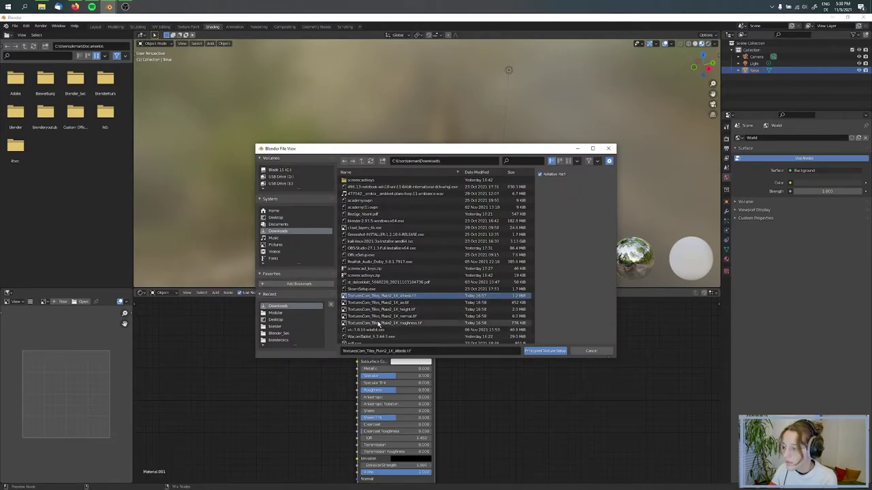
{"action": "left_click", "coordinate": [379, 323], "text": "shift"}
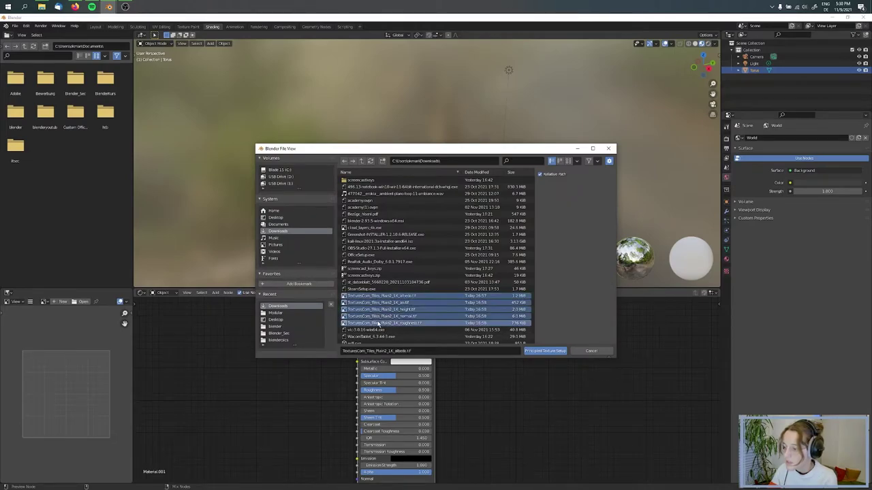
{"action": "left_click", "coordinate": [544, 351]}
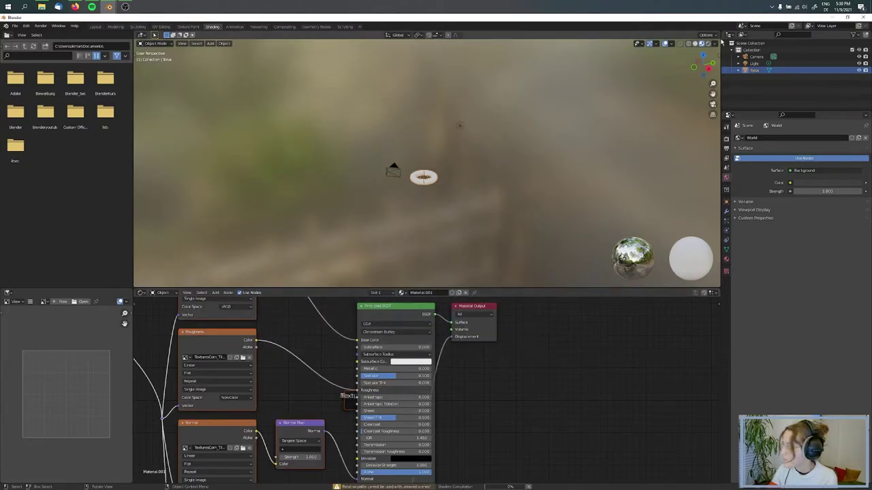
{"action": "scroll", "coordinate": [384, 207], "scroll_direction": "up", "scroll_amount": 8}
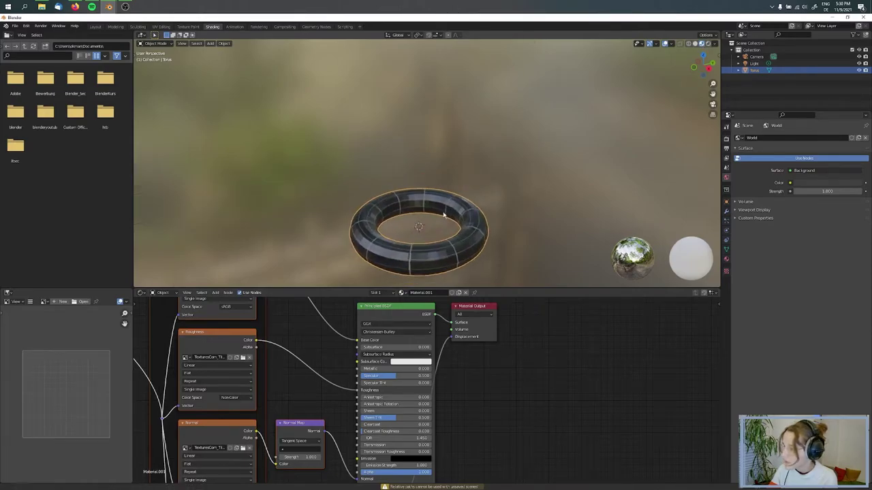
{"action": "middle_click_drag", "start_coordinate": [443, 216], "coordinate": [461, 189]}
{"action": "scroll", "coordinate": [457, 200], "scroll_direction": "up", "scroll_amount": 5}
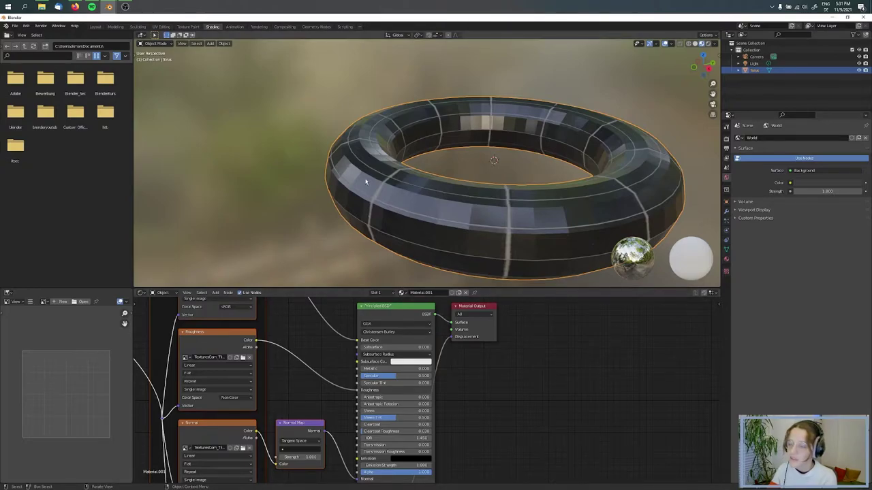
In UV Editing, mark the torus's lower-rim edge loop as a seam
{"action": "left_click", "coordinate": [161, 27]}
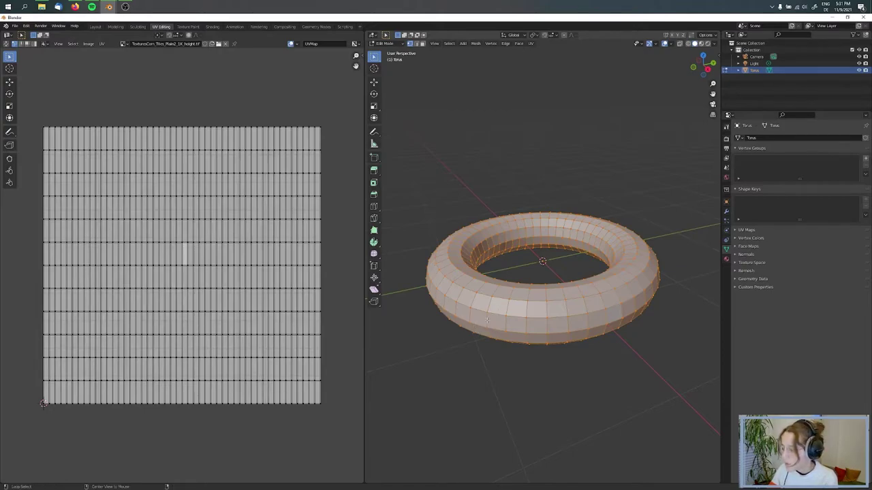
{"action": "left_click", "coordinate": [485, 326], "text": "alt"}
{"action": "middle_click_drag", "start_coordinate": [485, 326], "coordinate": [450, 261]}
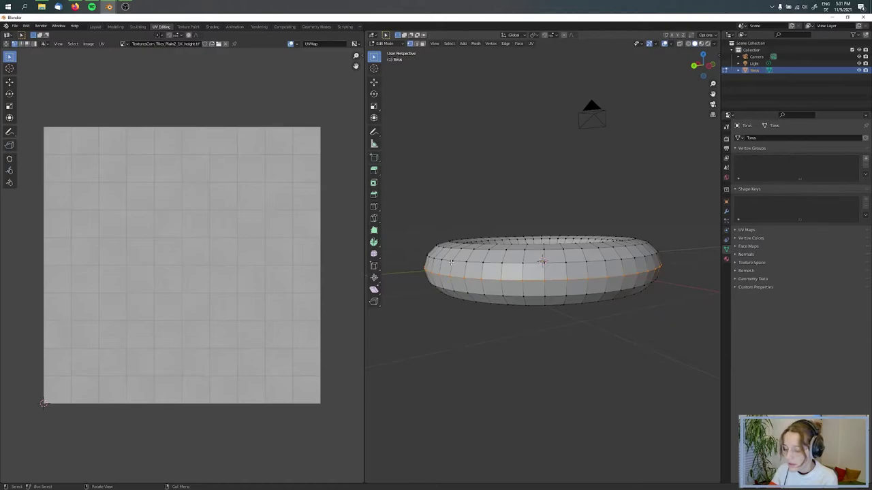
{"action": "key", "text": "u"}
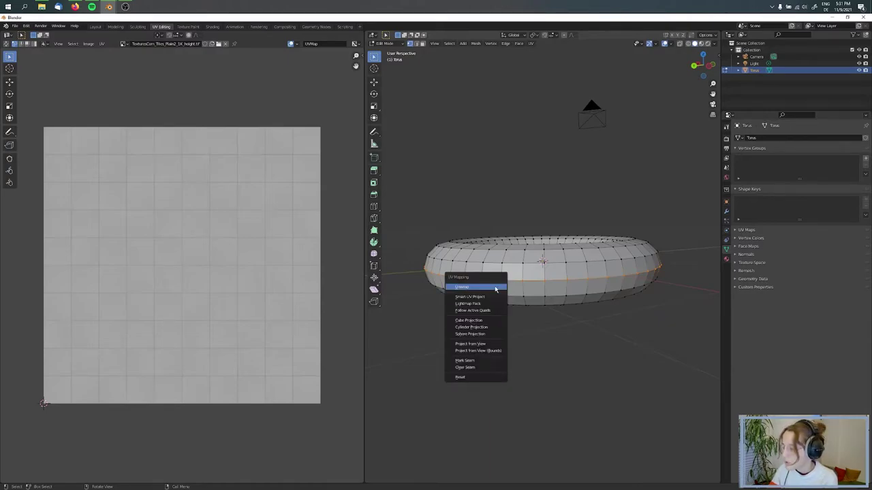
{"action": "left_click", "coordinate": [467, 361]}
{"action": "middle_click_drag", "start_coordinate": [467, 361], "coordinate": [501, 292]}
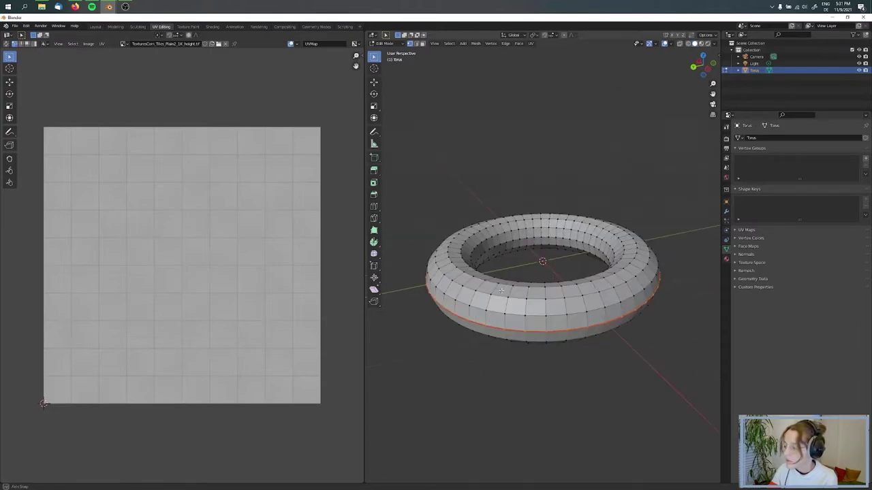
Select the whole torus, unwrap it along the seam, and toggle X-ray with Alt+Z
{"action": "key", "text": "a"}
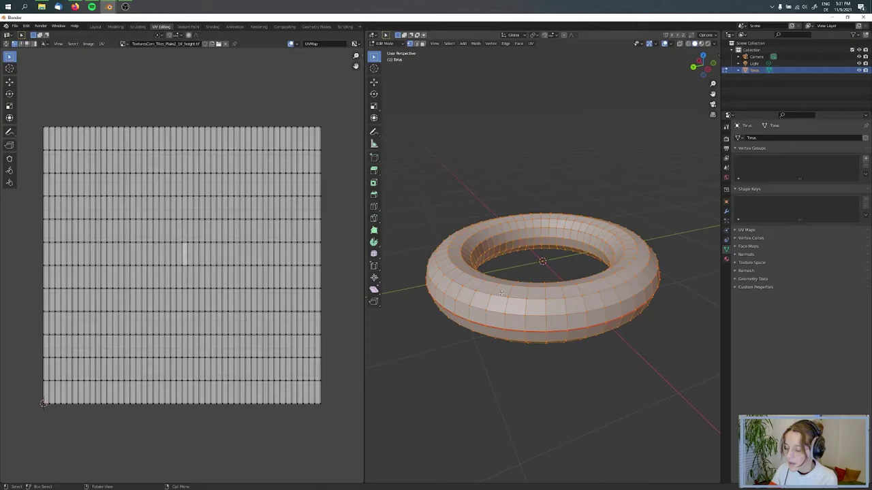
{"action": "key", "text": "u"}
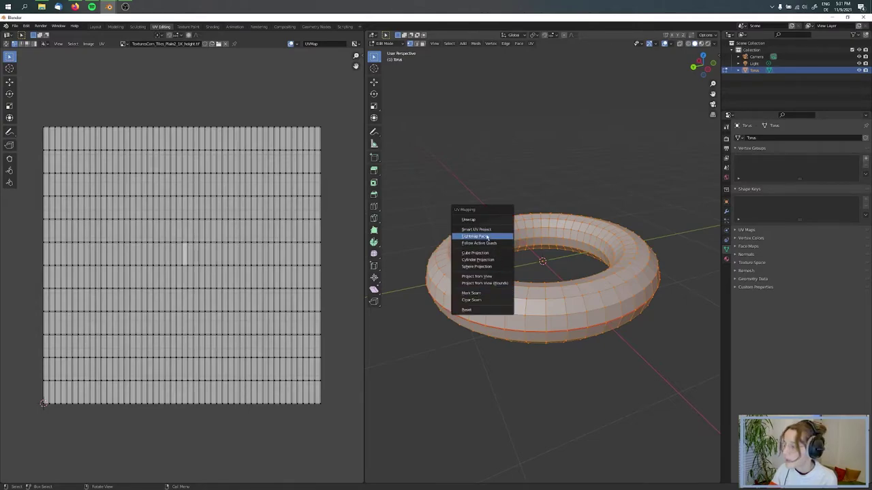
{"action": "left_click", "coordinate": [477, 220]}
{"action": "middle_click_drag", "start_coordinate": [477, 220], "coordinate": [475, 326]}
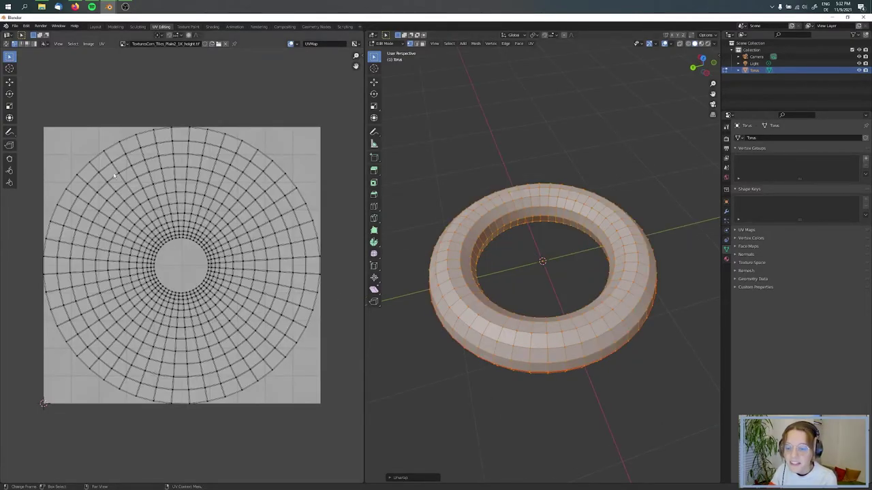
{"action": "key", "text": "alt+z"}
{"action": "middle_click_drag", "start_coordinate": [507, 354], "coordinate": [469, 334]}
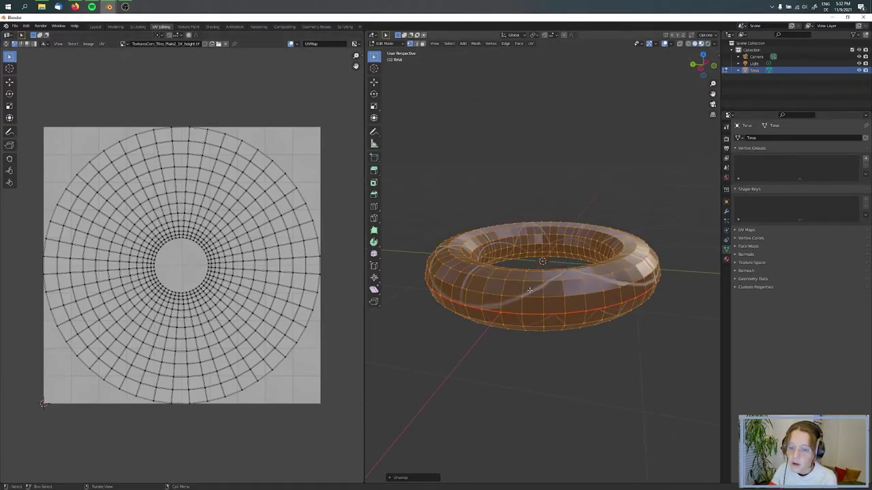
{"action": "scroll", "coordinate": [64, 257], "scroll_direction": "up", "scroll_amount": 3}
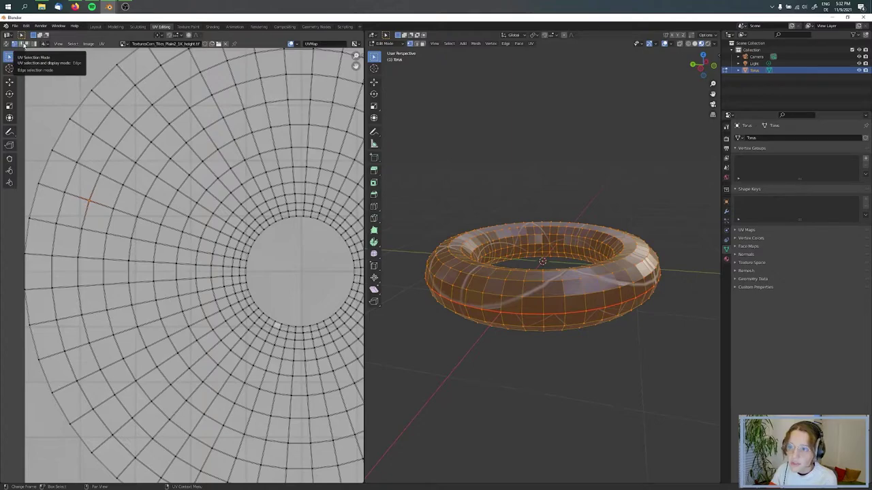
In UV edge select, flatten two edges of one quad to horizontal with S Y 0
{"action": "left_click", "coordinate": [22, 43]}
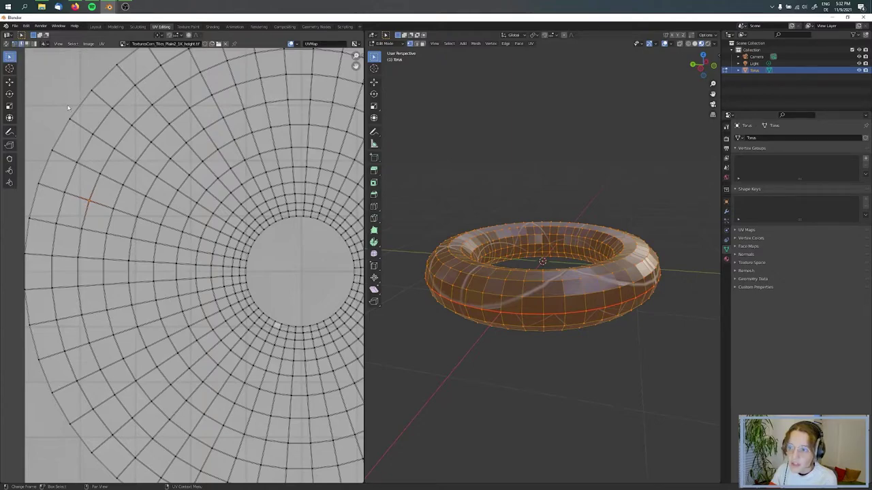
{"action": "left_click", "coordinate": [85, 170]}
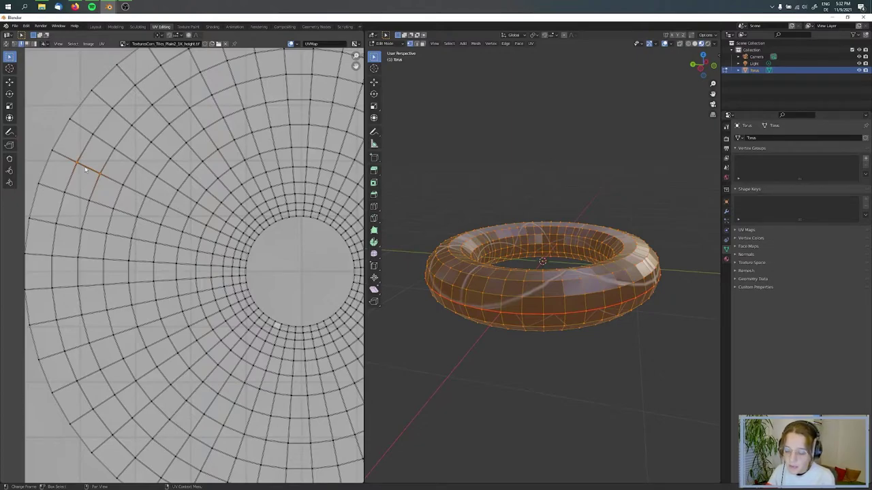
{"action": "key", "text": "s"}
{"action": "key", "text": "y"}
{"action": "key", "text": "0"}
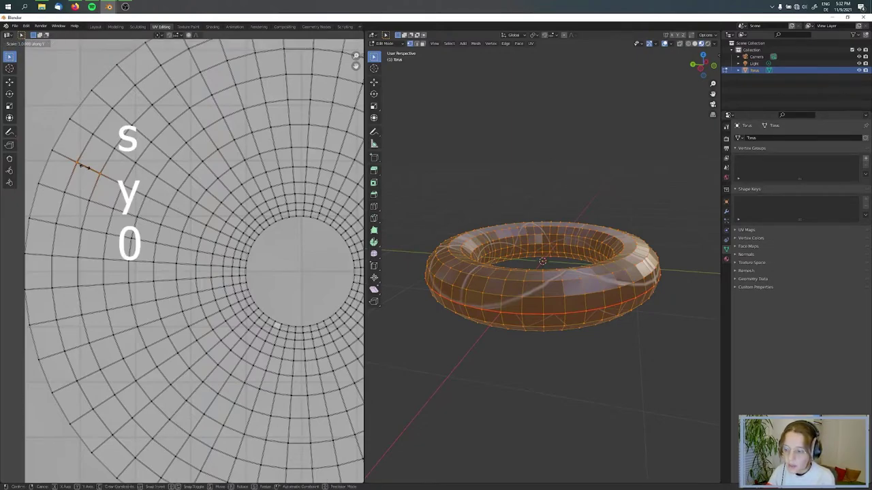
{"action": "left_click", "coordinate": [82, 166]}
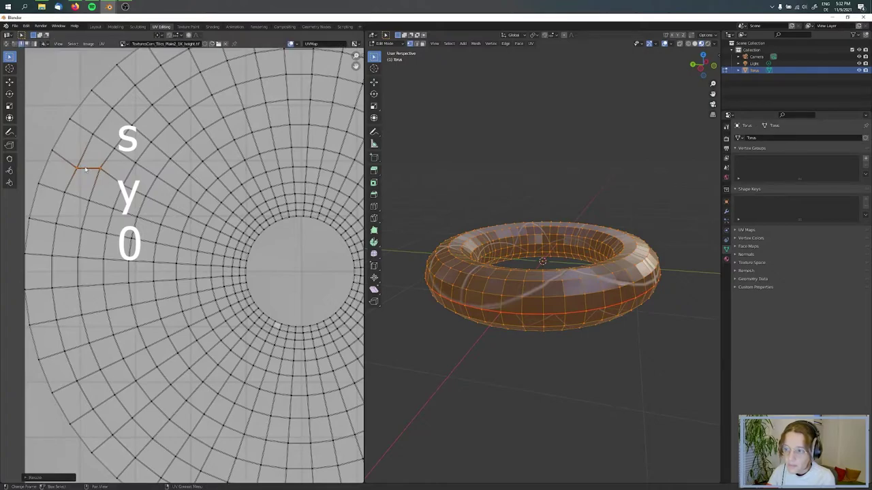
{"action": "left_click", "coordinate": [81, 199]}
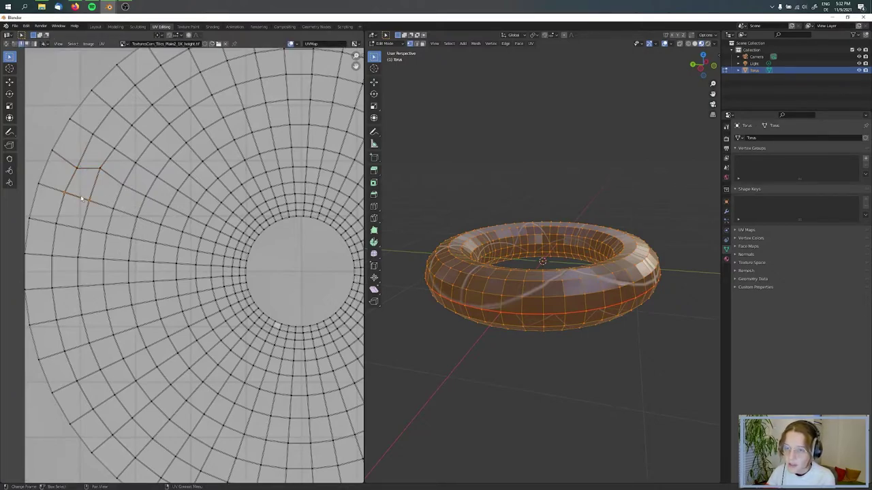
{"action": "key", "text": "s"}
{"action": "key", "text": "y"}
{"action": "key", "text": "0"}
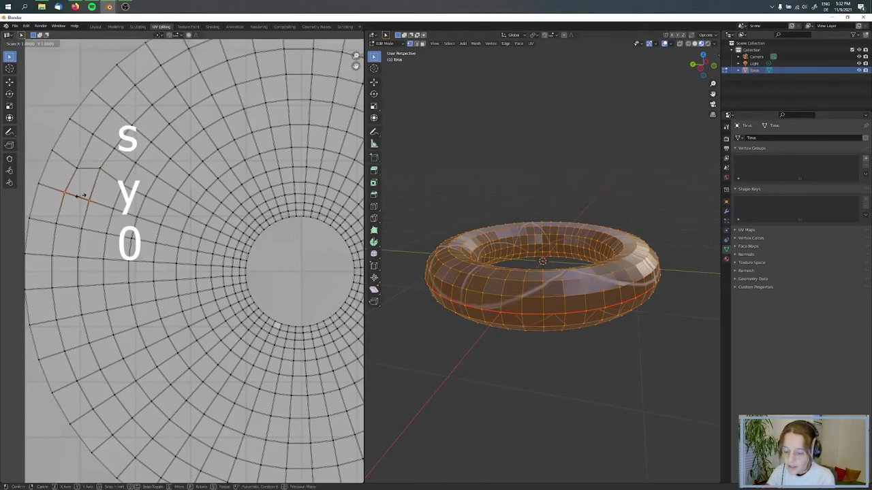
{"action": "left_click", "coordinate": [80, 196]}
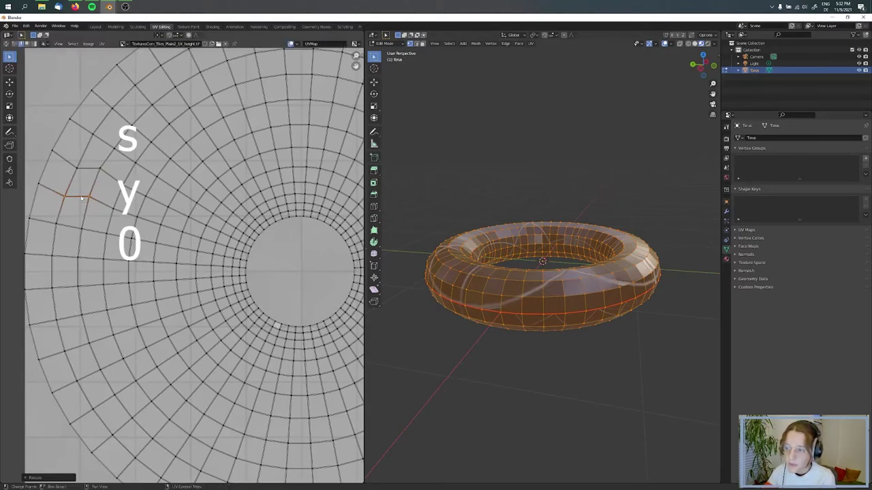
Straighten the quad's side edges to vertical with S X 0
{"action": "left_click", "coordinate": [96, 179], "text": "shift"}
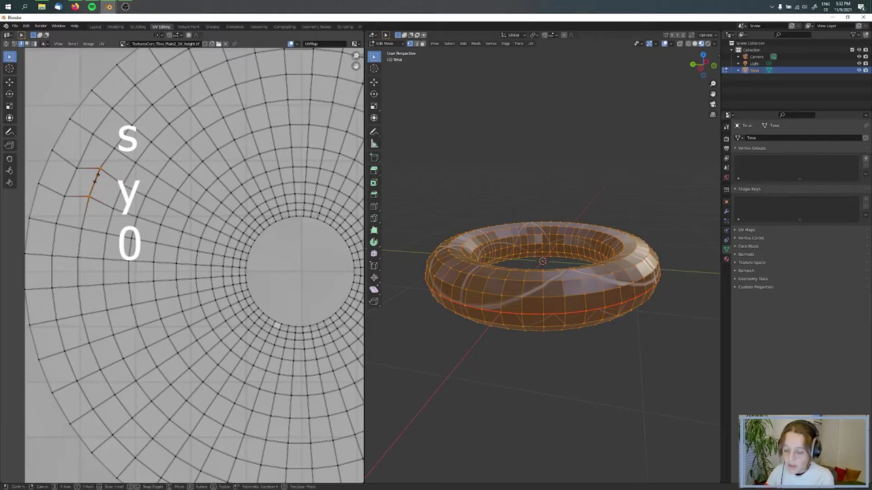
{"action": "key", "text": "s"}
{"action": "key", "text": "x"}
{"action": "key", "text": "0"}
{"action": "left_click", "coordinate": [96, 176]}
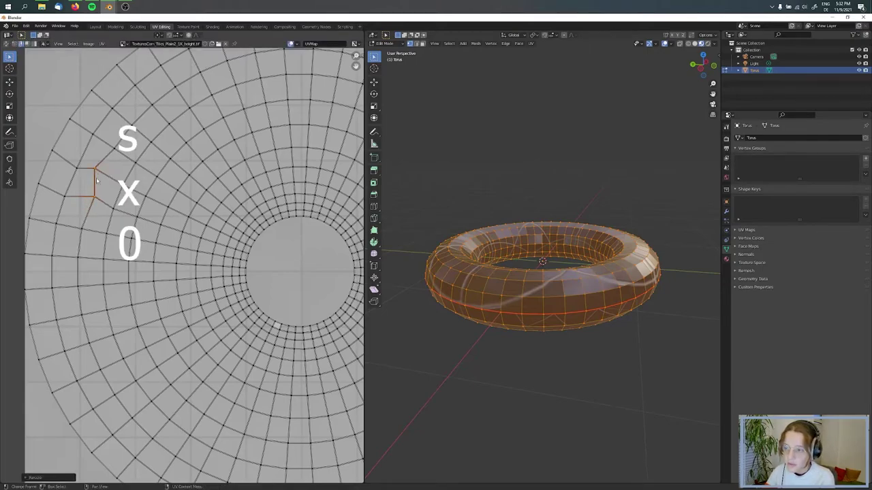
{"action": "left_click", "coordinate": [71, 180]}
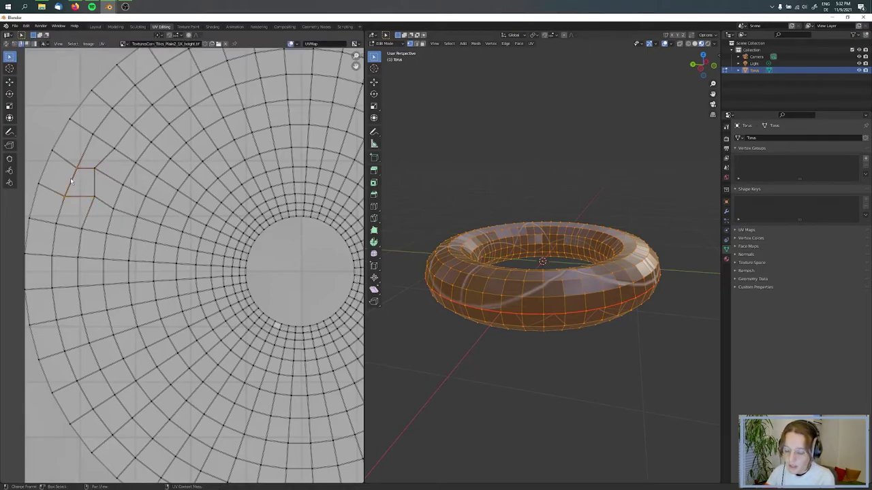
{"action": "key", "text": "s"}
{"action": "key", "text": "x"}
{"action": "key", "text": "0"}
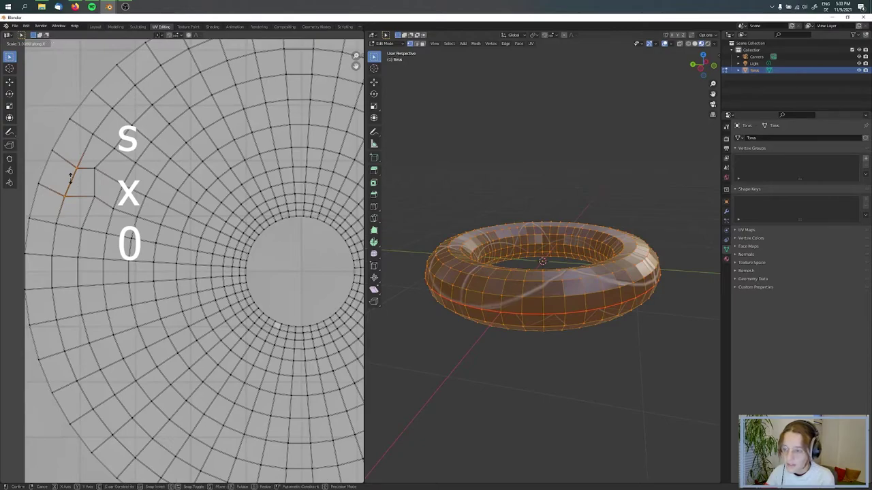
{"action": "left_click", "coordinate": [104, 172]}
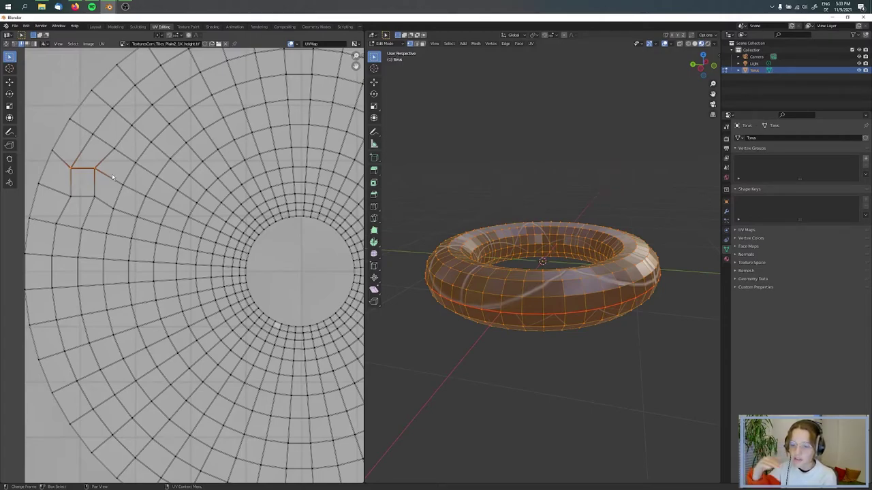
With the squared quad active, run Follow Active Quads using Edge Length Mode Even
{"action": "left_click", "coordinate": [28, 44]}
{"action": "left_click", "coordinate": [79, 184]}
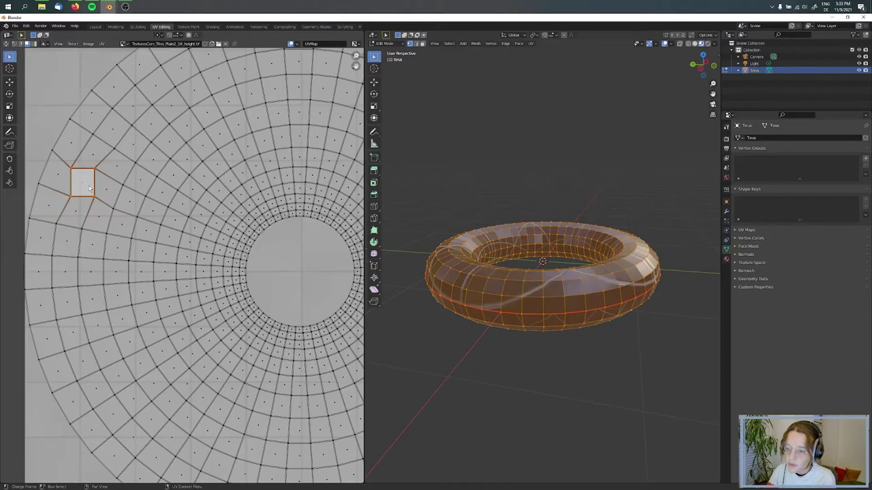
{"action": "scroll", "coordinate": [200, 171], "scroll_direction": "down", "scroll_amount": 2}
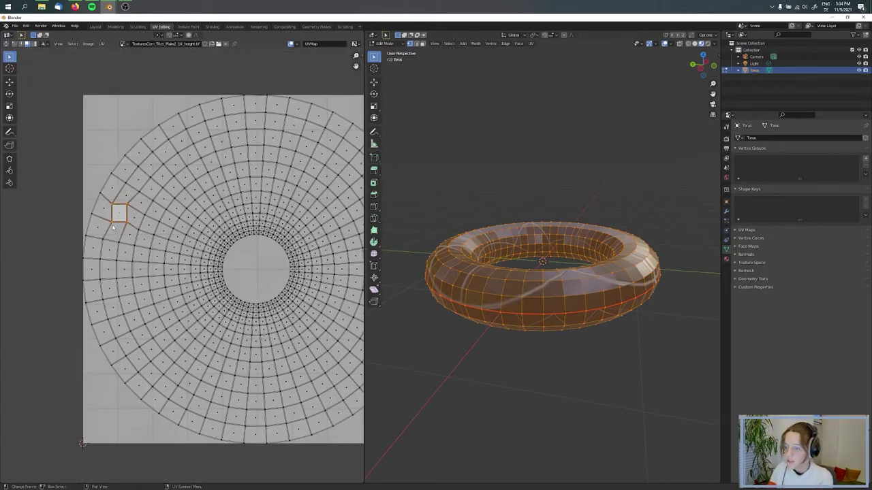
{"action": "scroll", "coordinate": [126, 156], "scroll_direction": "up", "scroll_amount": 4}
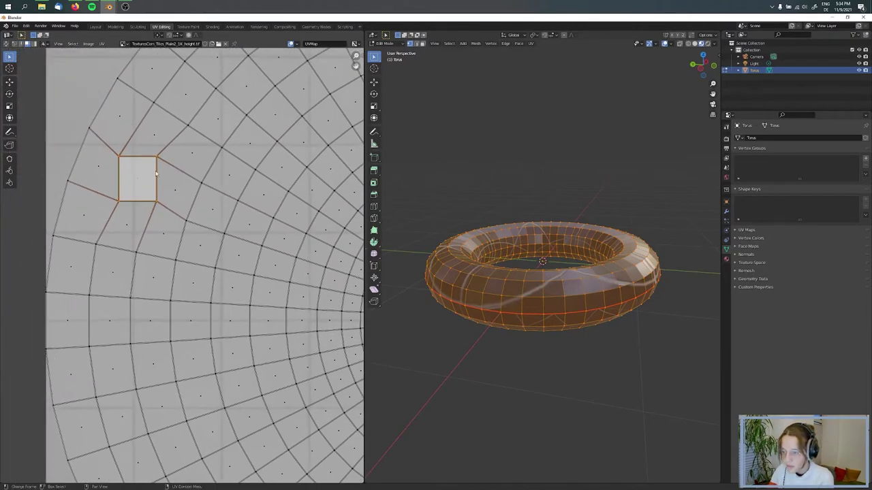
{"action": "scroll", "coordinate": [228, 171], "scroll_direction": "down", "scroll_amount": 2}
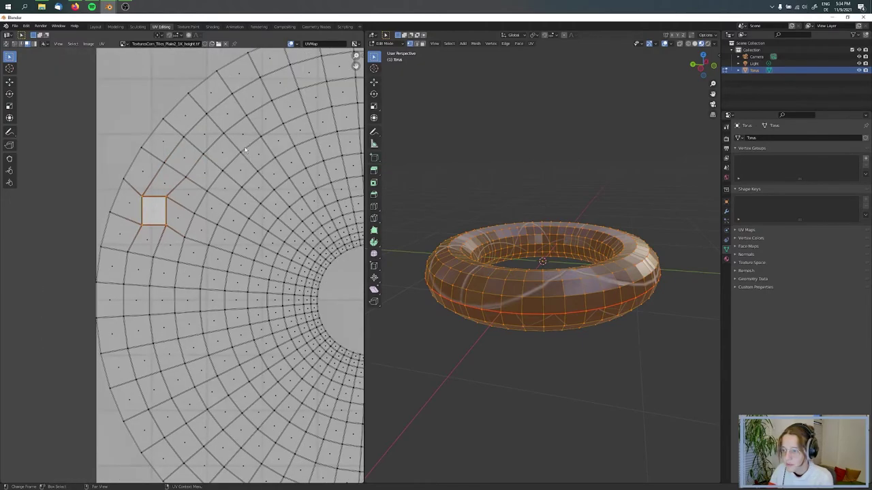
{"action": "middle_click_drag", "start_coordinate": [186, 208], "coordinate": [175, 227]}
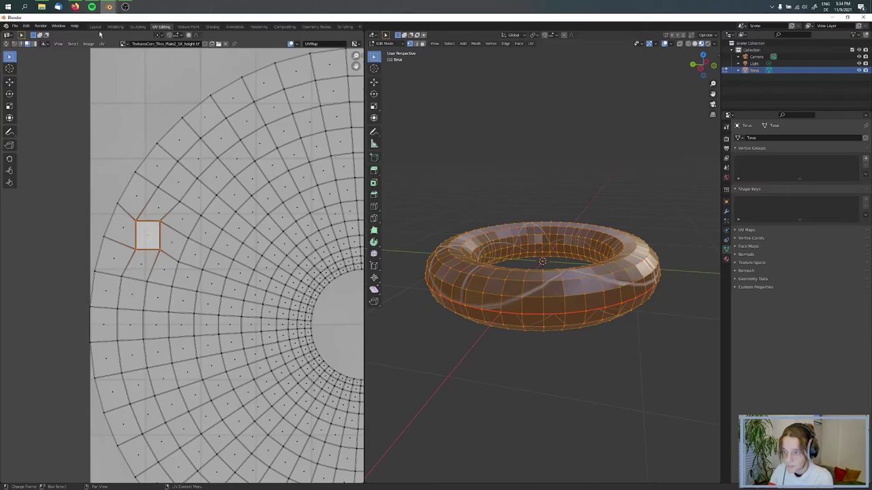
{"action": "key", "text": "u"}
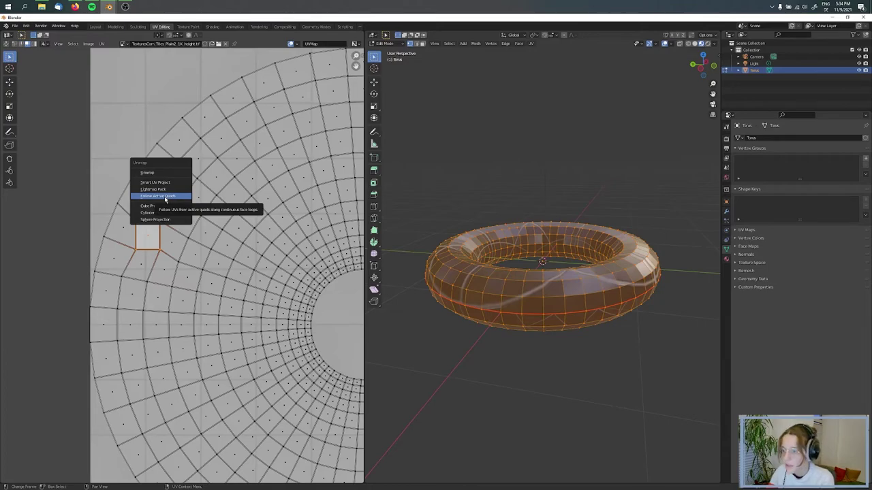
{"action": "left_click", "coordinate": [165, 197]}
{"action": "left_click", "coordinate": [166, 210]}
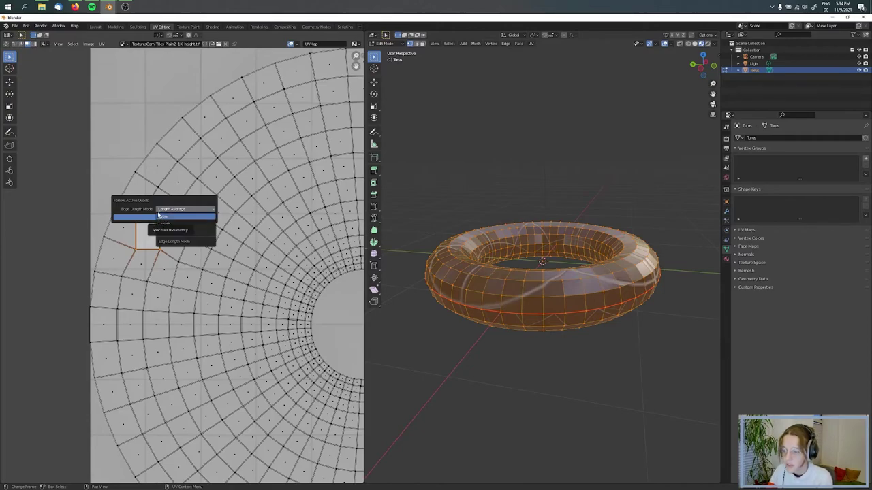
{"action": "left_click", "coordinate": [158, 215]}
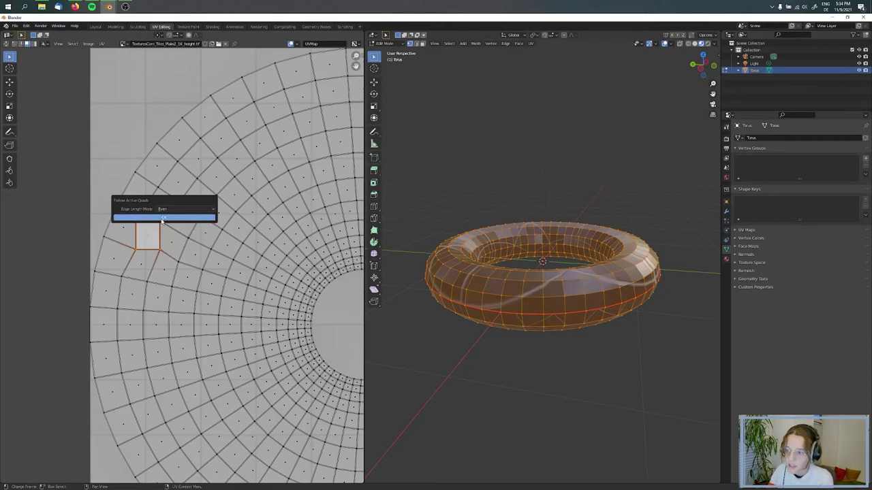
{"action": "left_click", "coordinate": [163, 218]}
Select all UVs and scale them up well beyond the texture bounds
{"action": "scroll", "coordinate": [204, 239], "scroll_direction": "down", "scroll_amount": 2}
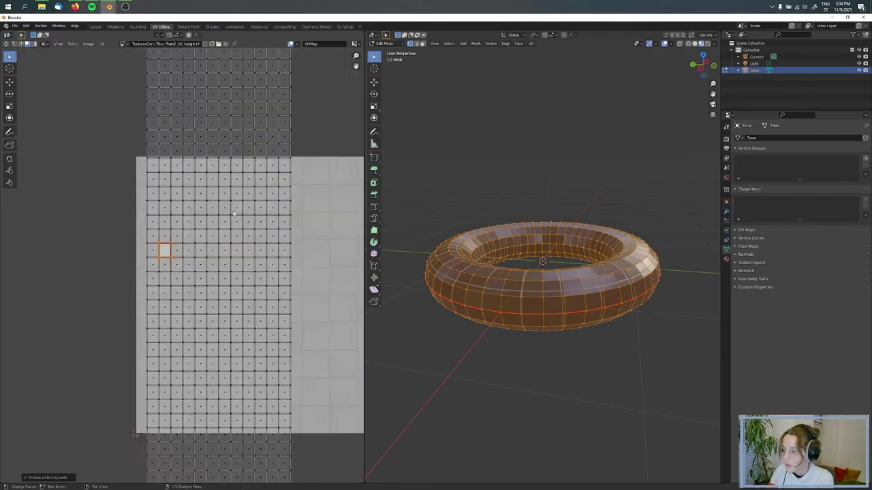
{"action": "scroll", "coordinate": [234, 213], "scroll_direction": "down", "scroll_amount": 2}
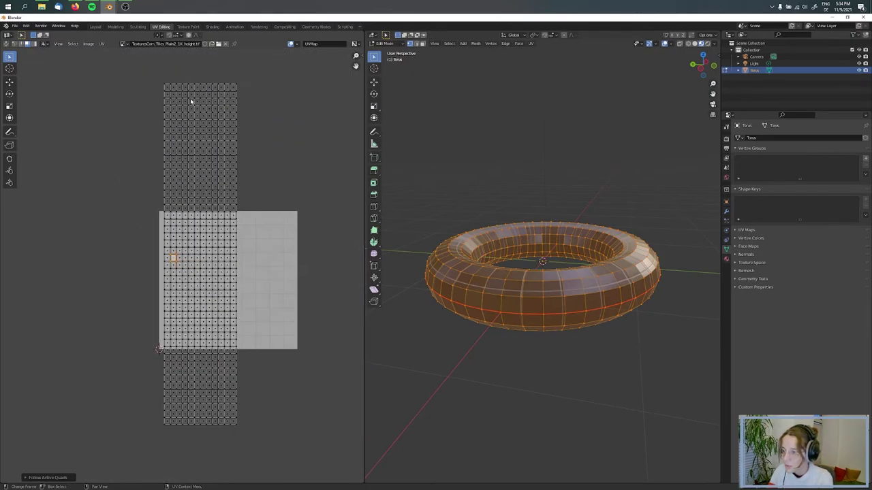
{"action": "middle_click_drag", "start_coordinate": [463, 245], "coordinate": [467, 276]}
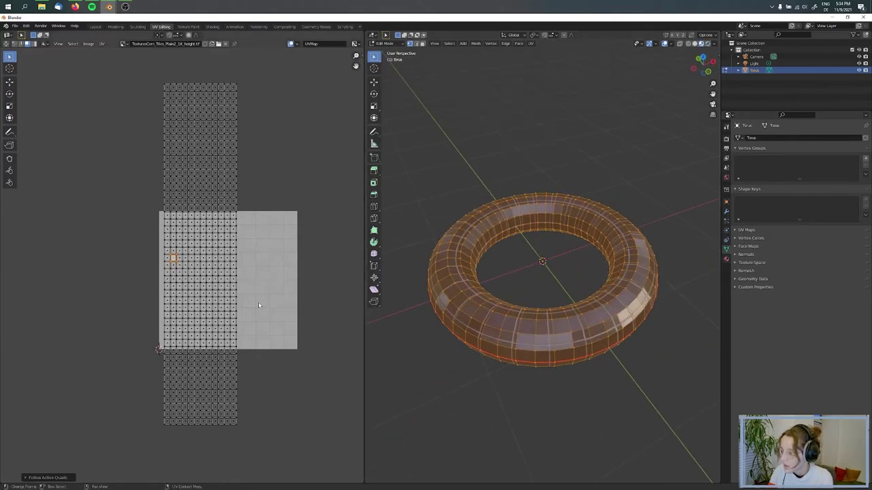
{"action": "key", "text": "a"}
{"action": "key", "text": "s"}
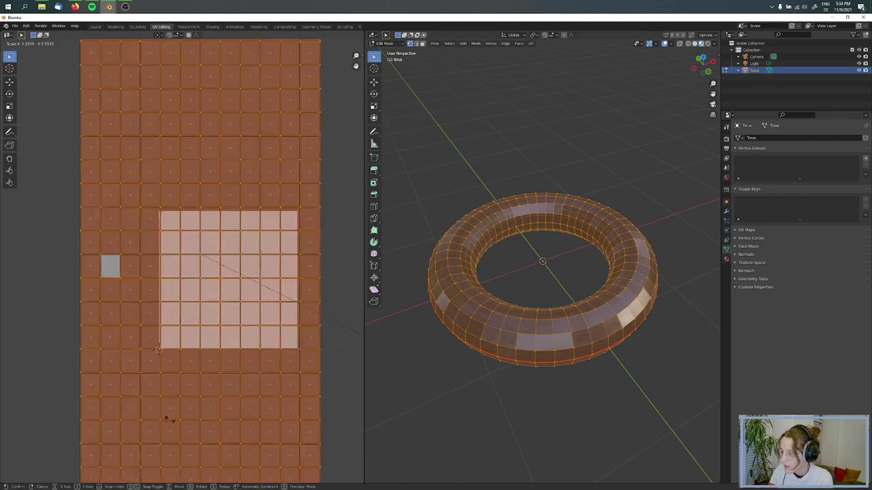
{"action": "left_click", "coordinate": [175, 417]}
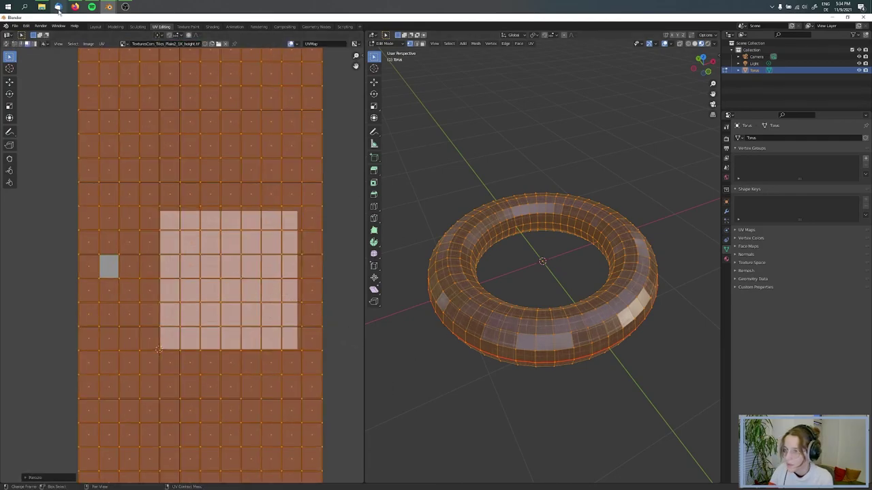
In the Layout workspace, show the torus in Material Preview and orbit to a low side view
{"action": "left_click", "coordinate": [95, 27]}
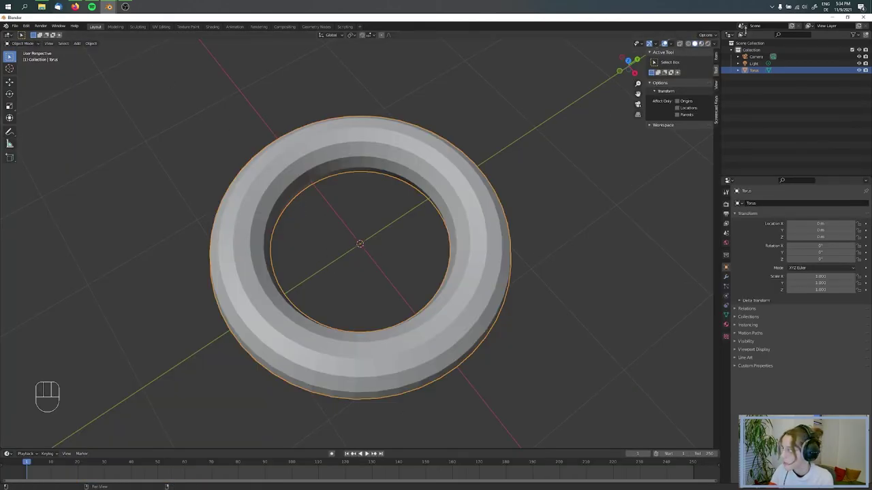
{"action": "left_click", "coordinate": [700, 43]}
{"action": "mouse_move", "coordinate": [575, 170]}
{"action": "middle_mouse_down"}
{"action": "mouse_move", "coordinate": [383, 215]}
{"action": "mouse_move", "coordinate": [388, 206]}
{"action": "mouse_move", "coordinate": [252, 224]}
{"action": "mouse_move", "coordinate": [242, 237]}
{"action": "middle_mouse_up"}
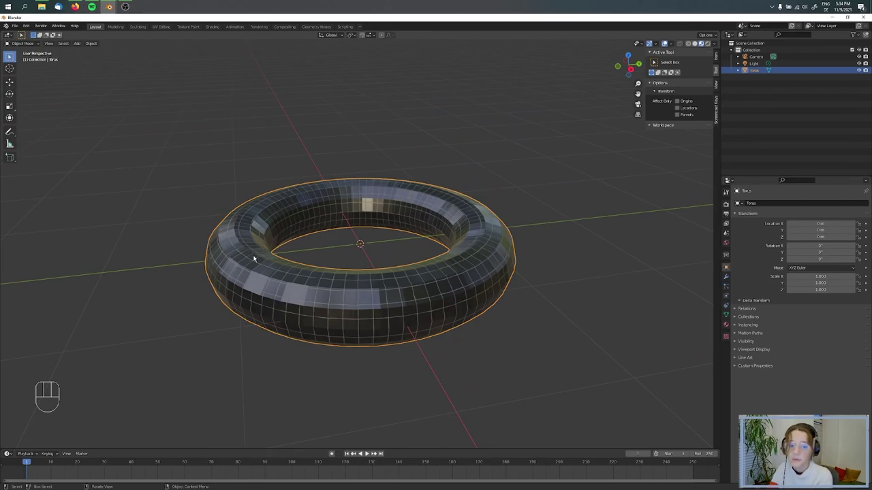